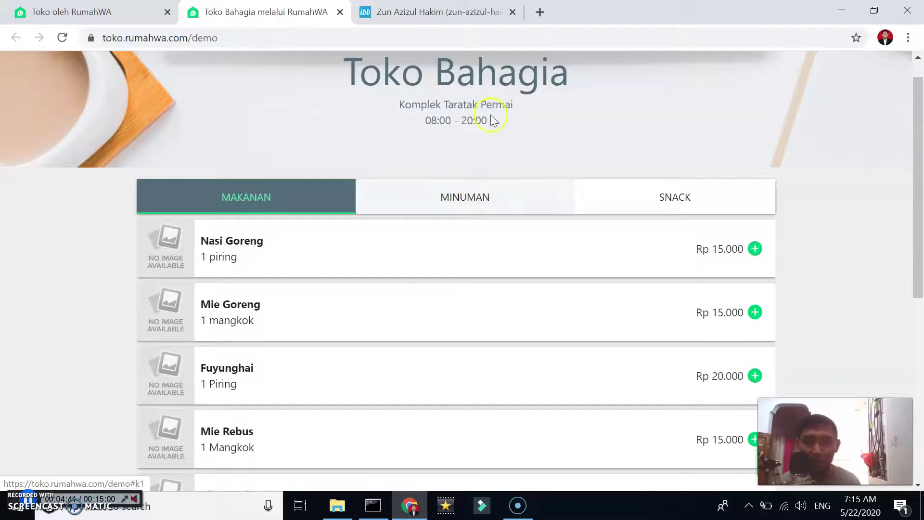
# Scroll through the demo store page, then go back to the 'Toko oleh RumahWA' home page
pyautogui.scroll(1, 570, 265)
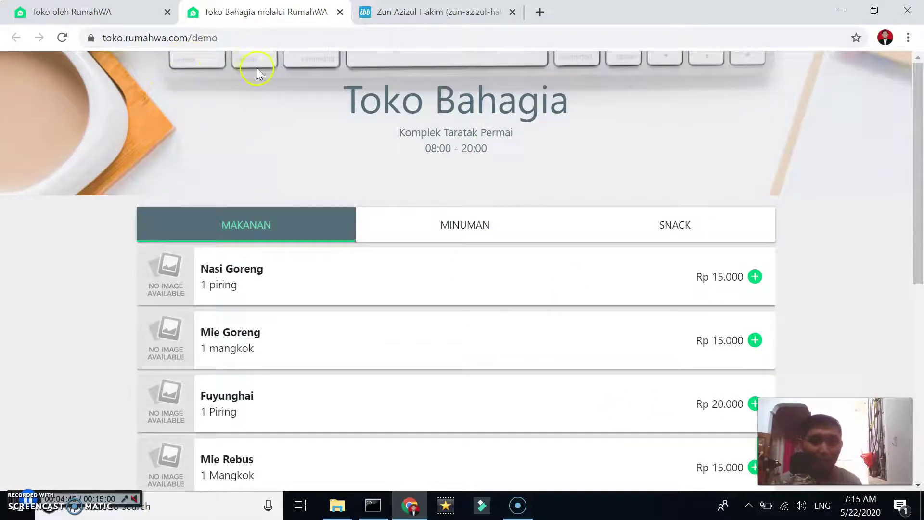
pyautogui.scroll(-3, 308, 262)
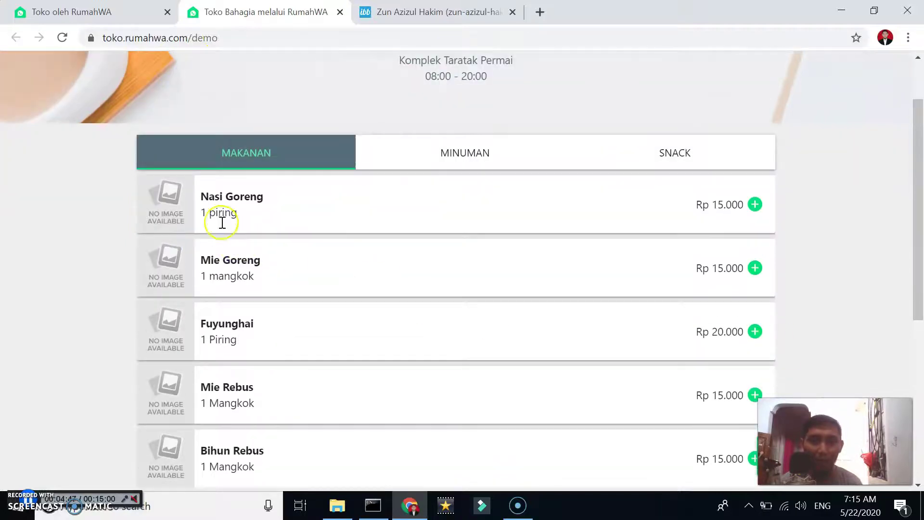
pyautogui.scroll(-6, 664, 281)
pyautogui.press('Home')
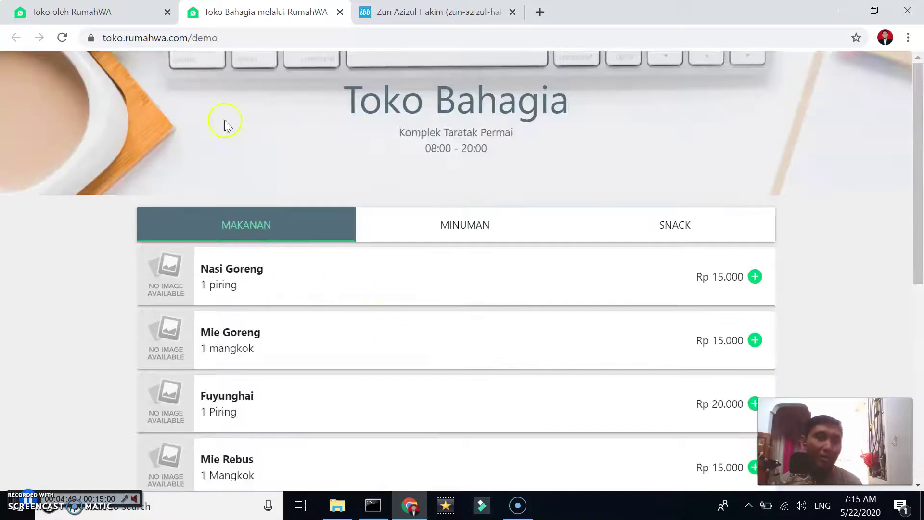
pyautogui.click(84, 12)
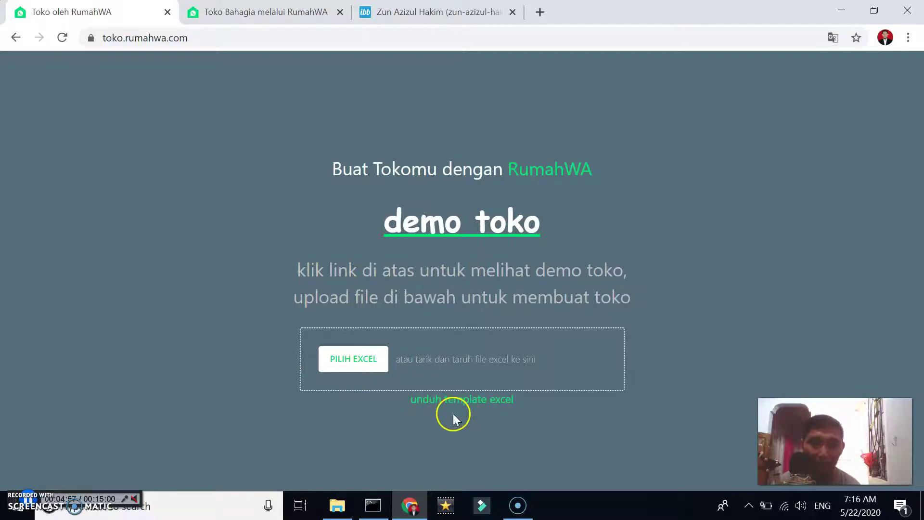
# Download template_toko_rumahwa.xlsx from RumahWA and open it in Excel
pyautogui.click(465, 406)
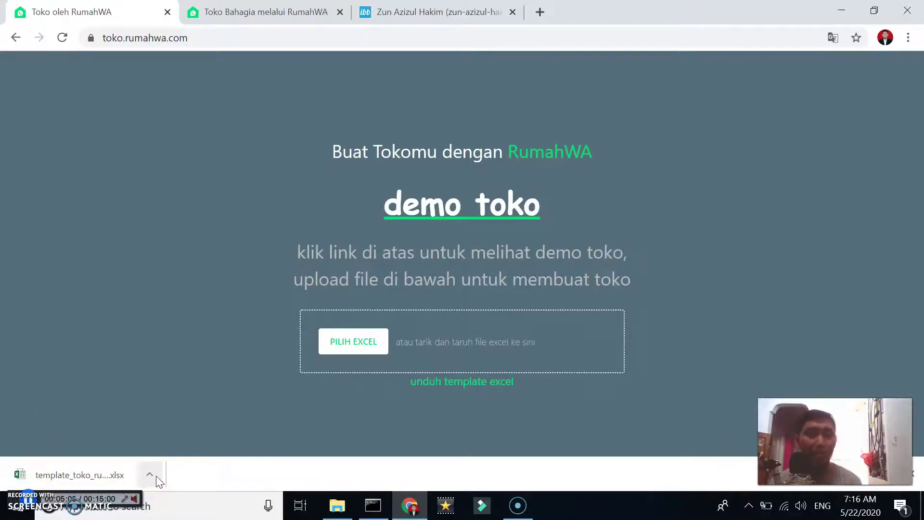
pyautogui.click(101, 474)
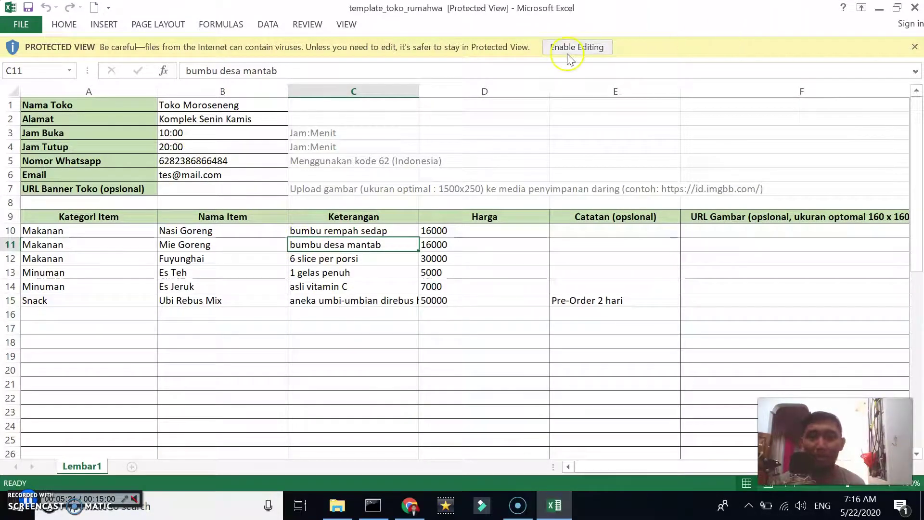
# Enable editing and change the store name in B1 to ZUNLAMTENG
pyautogui.click(606, 47)
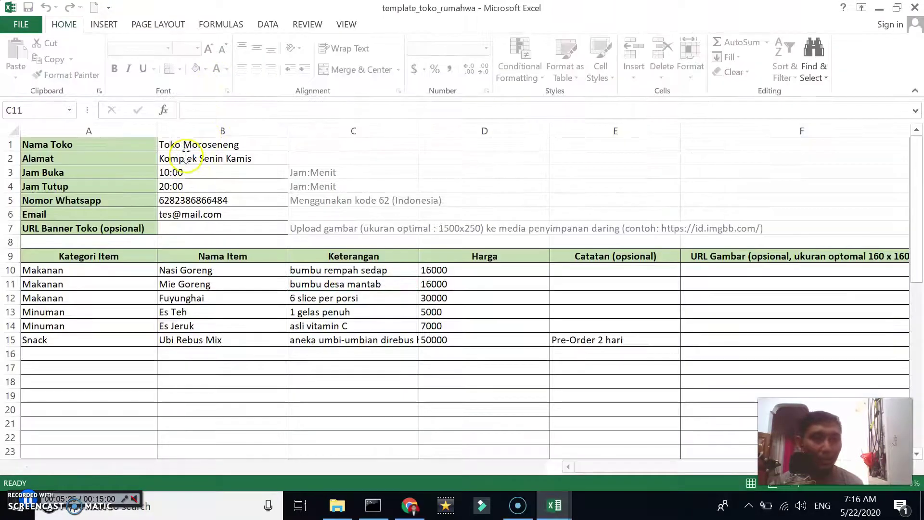
pyautogui.click(249, 144)
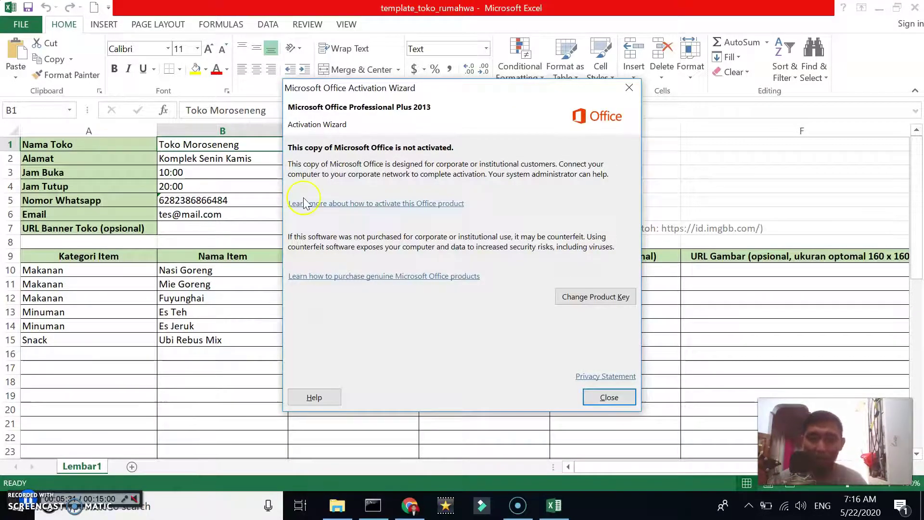
pyautogui.click(602, 396)
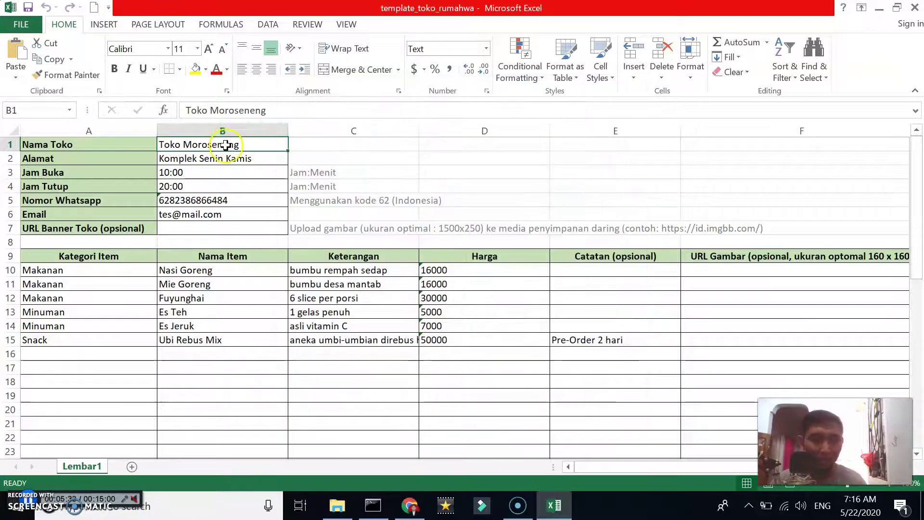
pyautogui.write('Z')
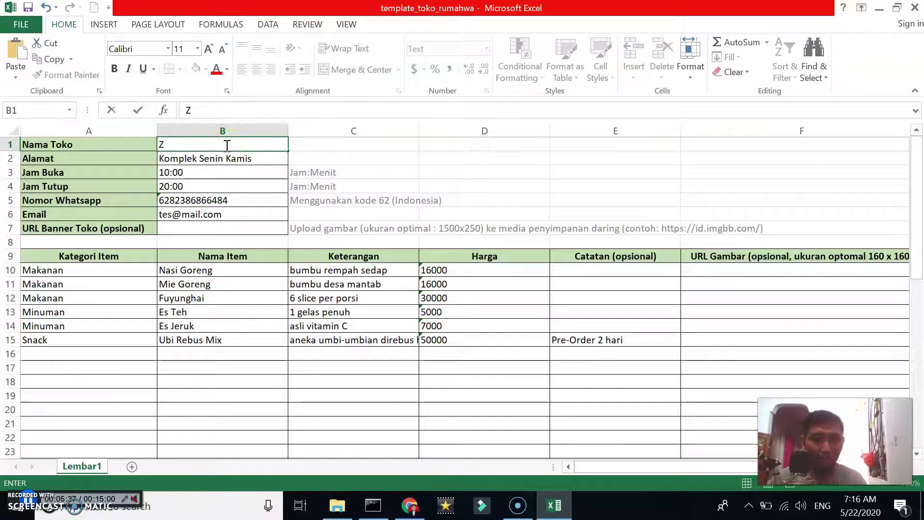
pyautogui.write('unLAMTENG')
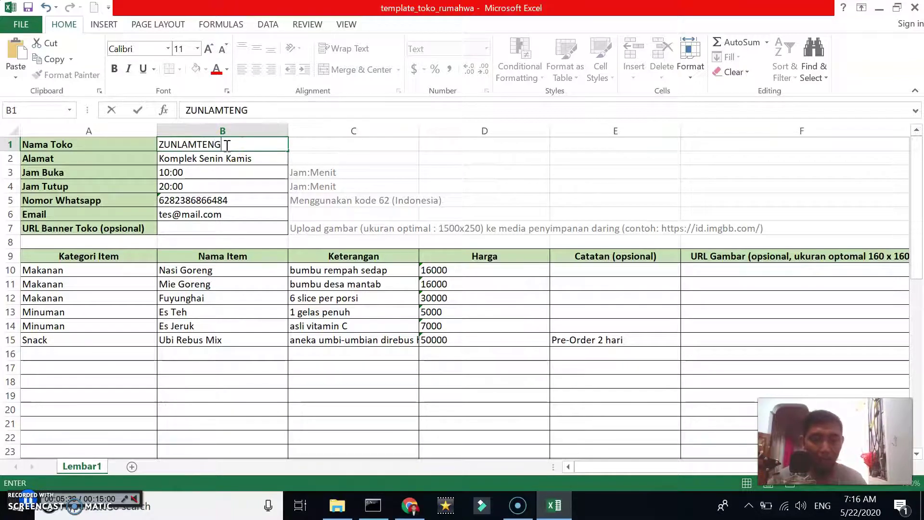
pyautogui.click(224, 169)
# Set the store address to BLOK 6 and the closing time in B4 to 16.00
pyautogui.click(271, 157)
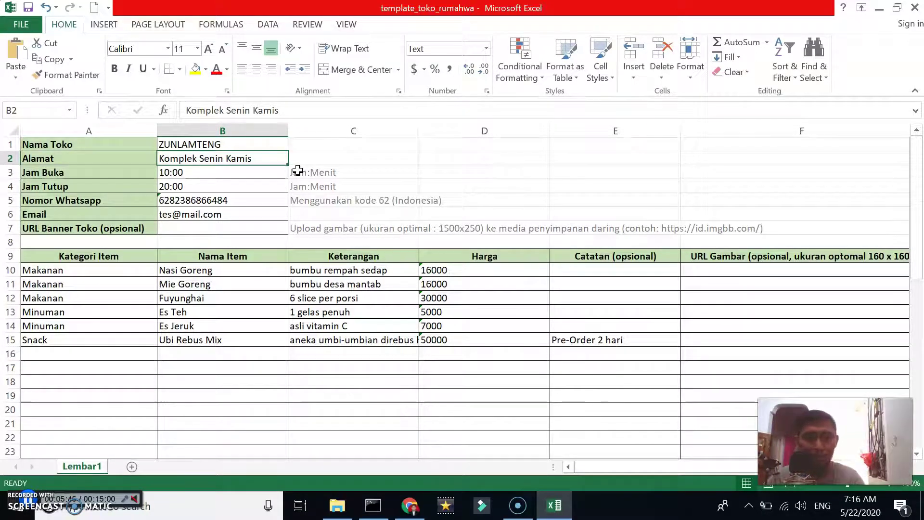
pyautogui.write('BLOK 6')
pyautogui.click(219, 175)
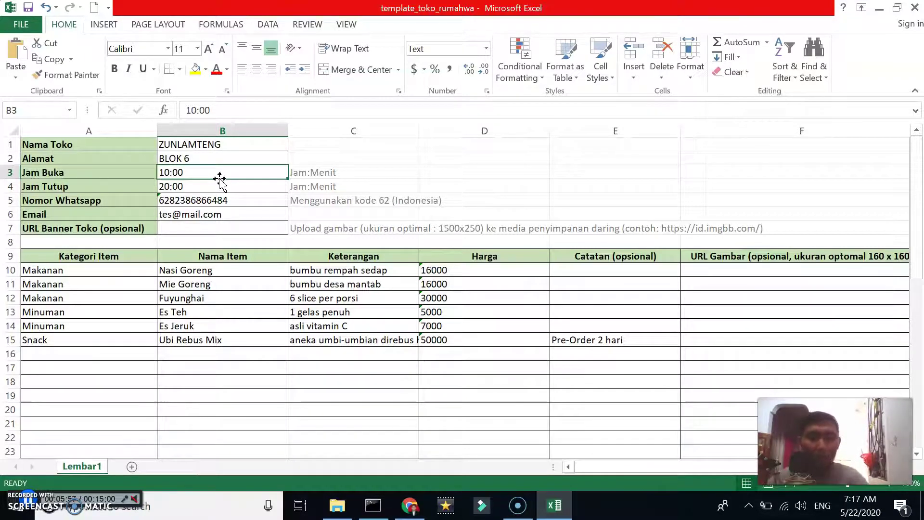
pyautogui.press('Down')
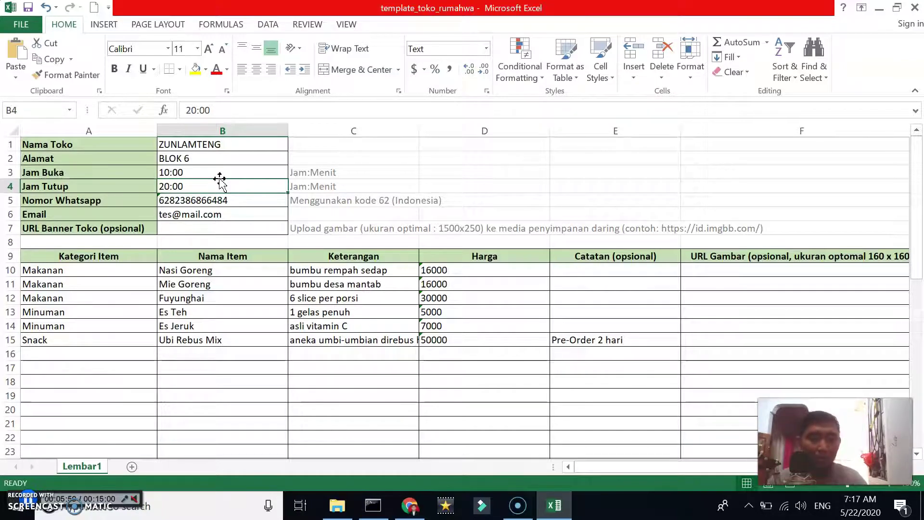
pyautogui.write('16')
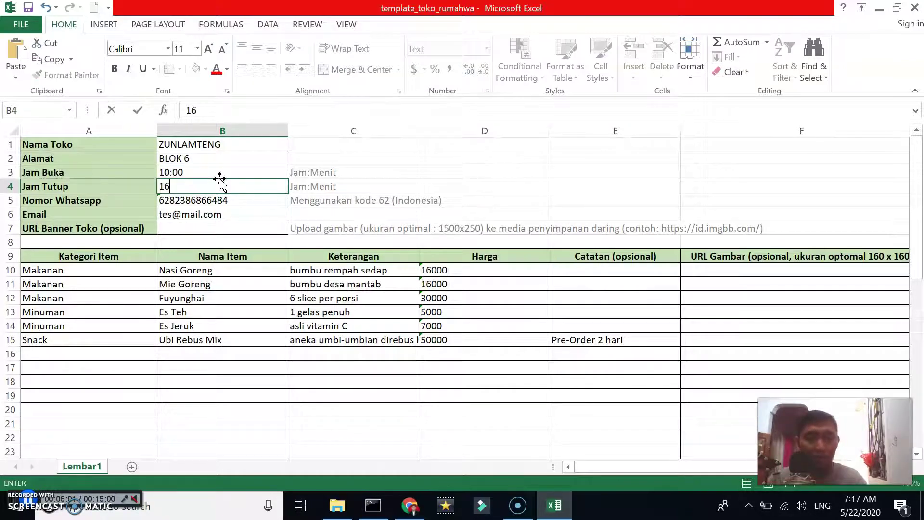
pyautogui.write('.00')
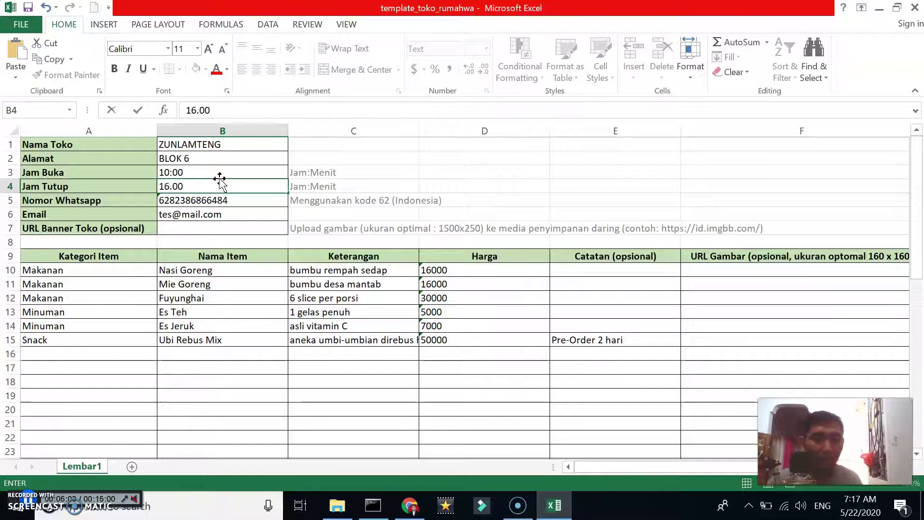
pyautogui.press('Return')
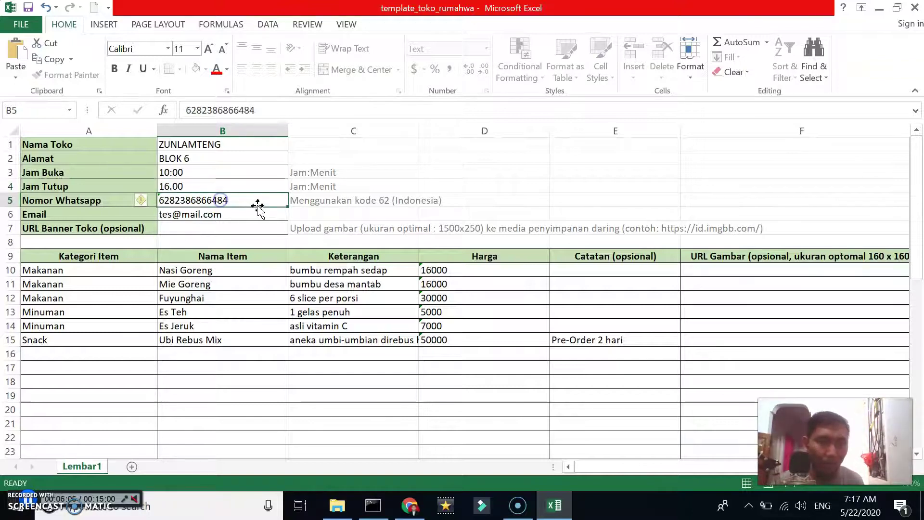
# Replace the name part of the store e-mail in B6 before the @ sign
pyautogui.click(182, 216)
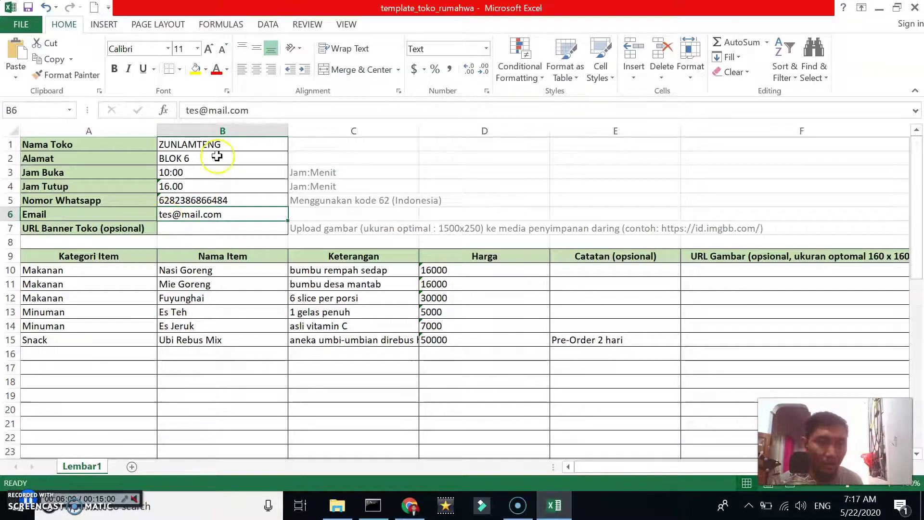
pyautogui.click(198, 110)
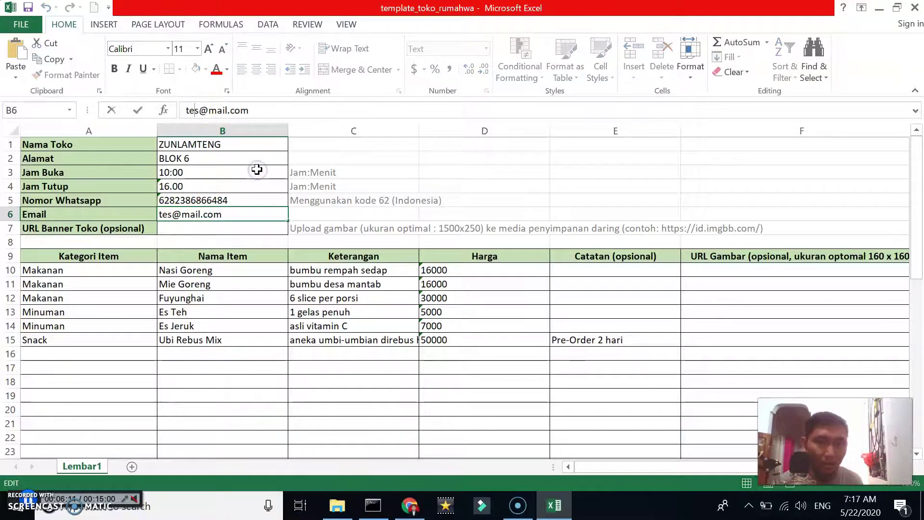
pyautogui.press('BackSpace')
pyautogui.press('BackSpace')
pyautogui.press('BackSpace')
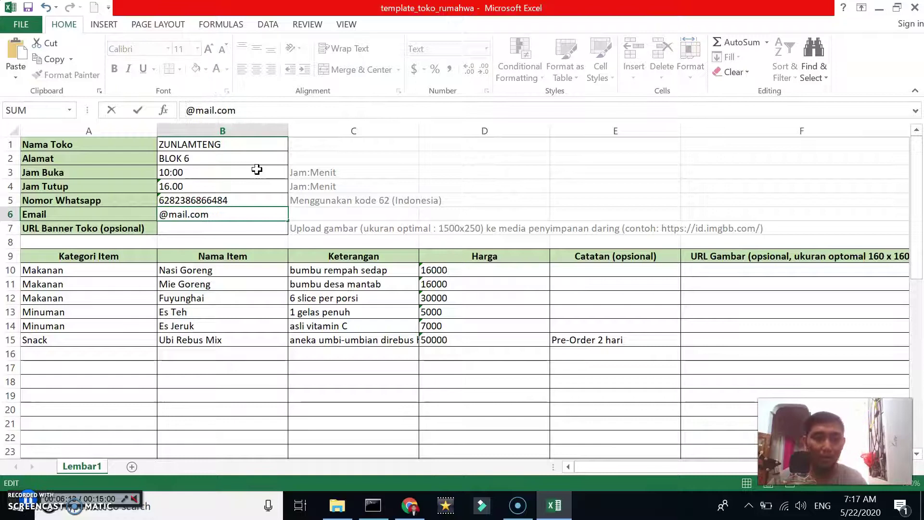
pyautogui.write('zunlamteng')
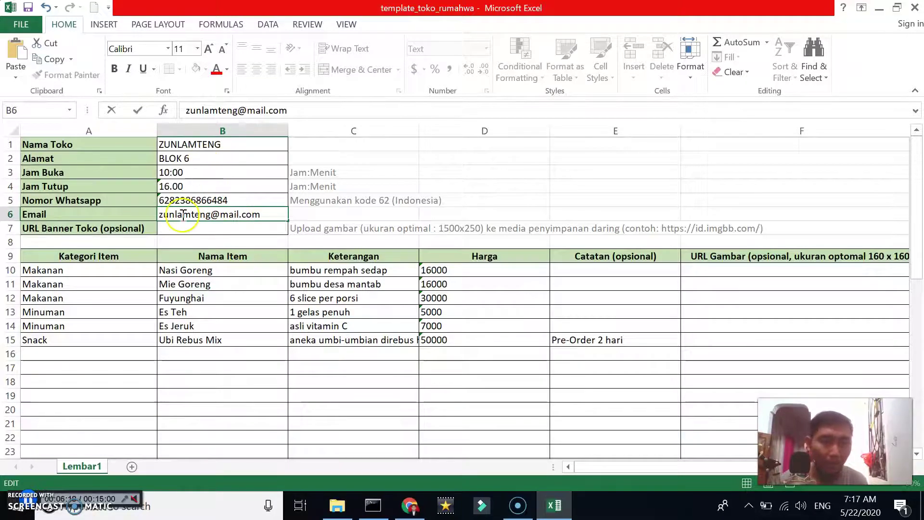
pyautogui.click(192, 158)
# Edit the store's WhatsApp number in cell B5 and commit it
pyautogui.click(187, 200)
pyautogui.click(263, 110)
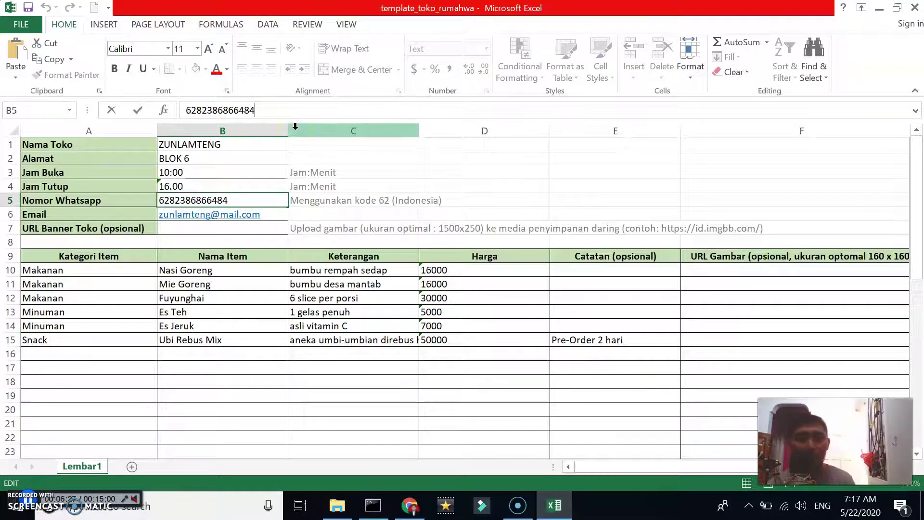
pyautogui.click(171, 202)
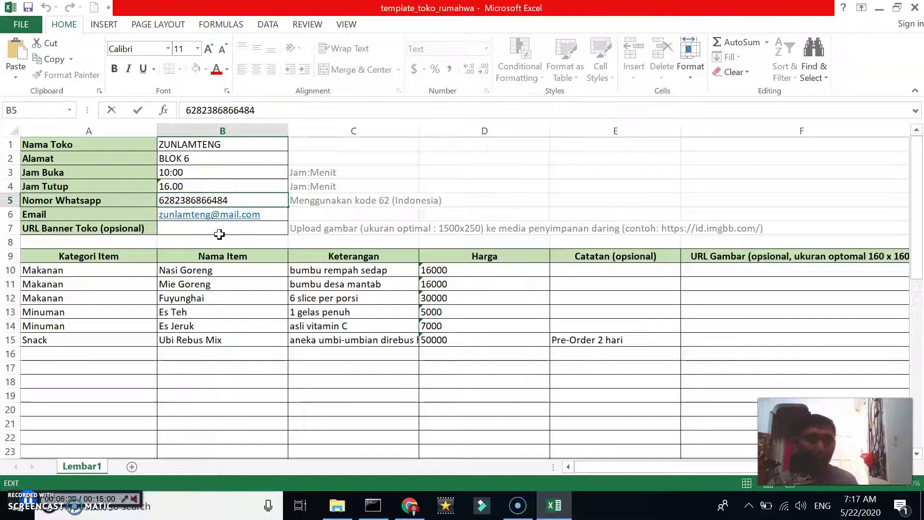
pyautogui.click(295, 206)
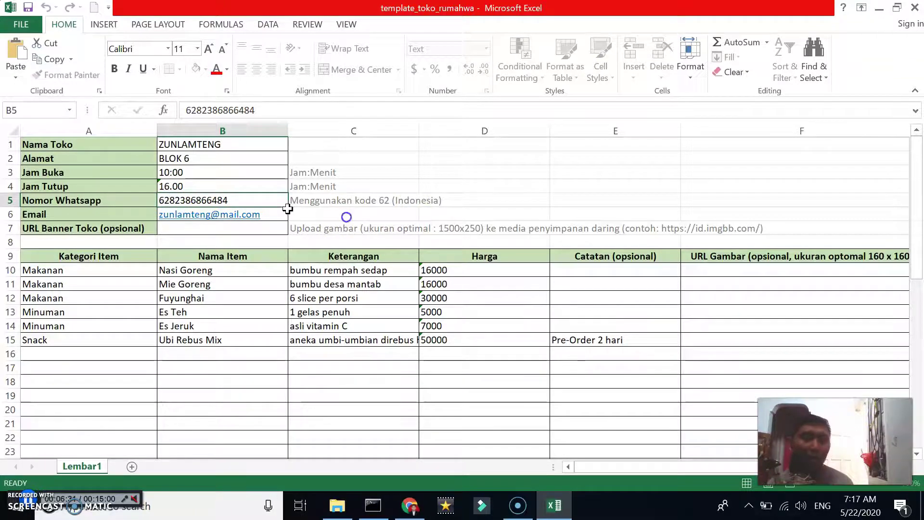
# Select the item table rows across columns A to E and paste over them
pyautogui.click(181, 231)
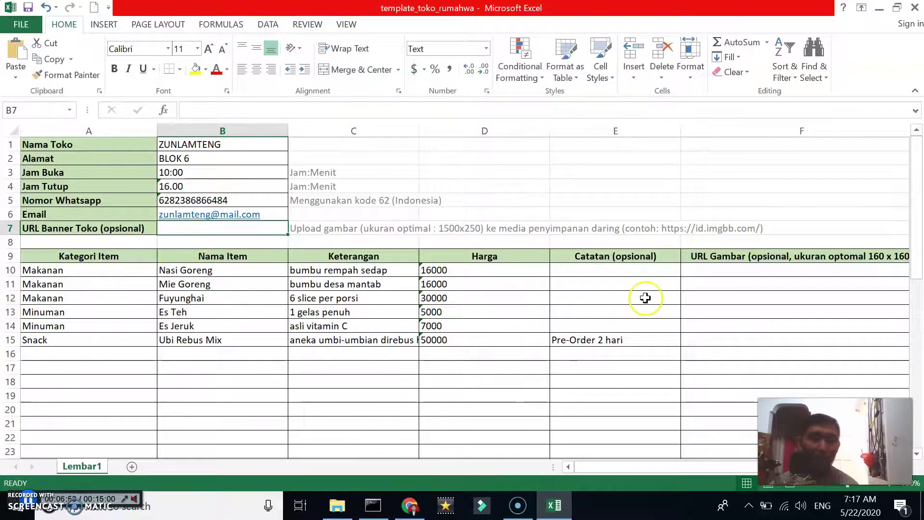
pyautogui.click(690, 287)
pyautogui.moveTo(43, 270); pyautogui.dragTo(670, 349)
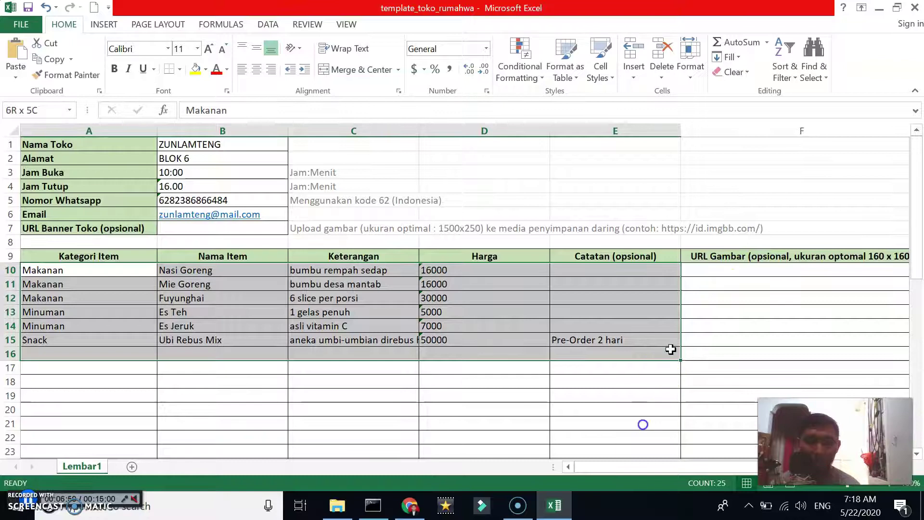
pyautogui.hotkey('ctrl', 'v')
pyautogui.click(246, 312)
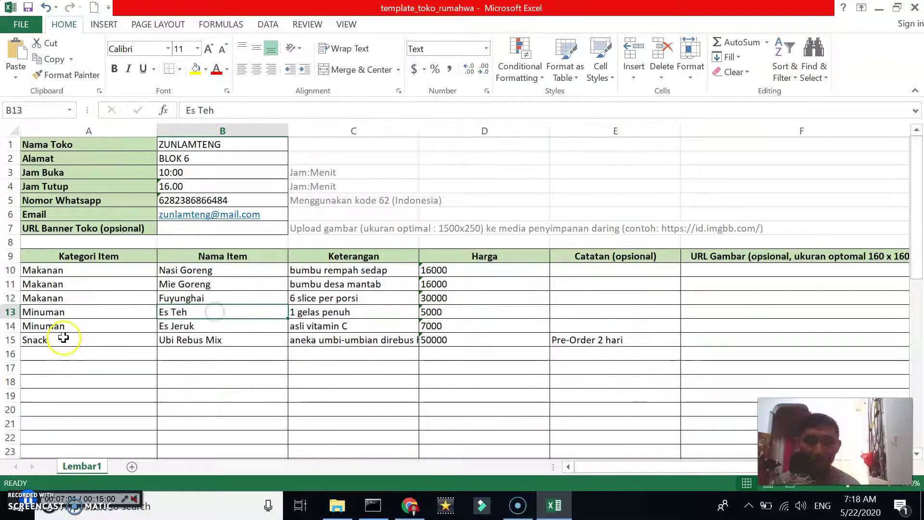
# Review the existing Snack and Minuman categories, then return to empty cell A16
pyautogui.click(44, 283)
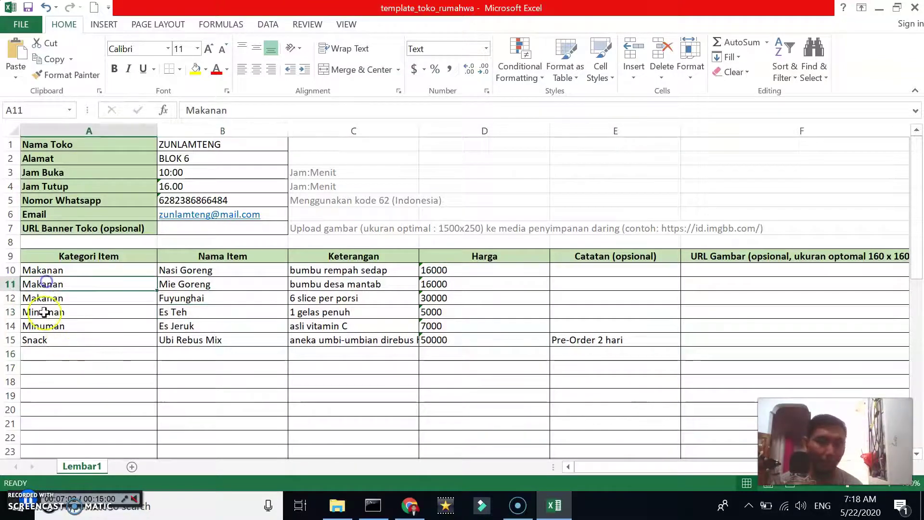
pyautogui.click(39, 341)
pyautogui.click(51, 354)
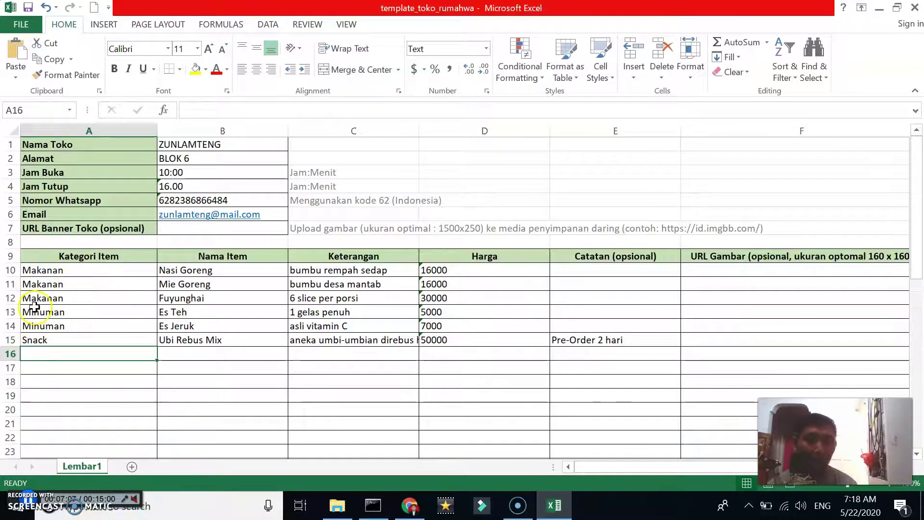
pyautogui.click(56, 299)
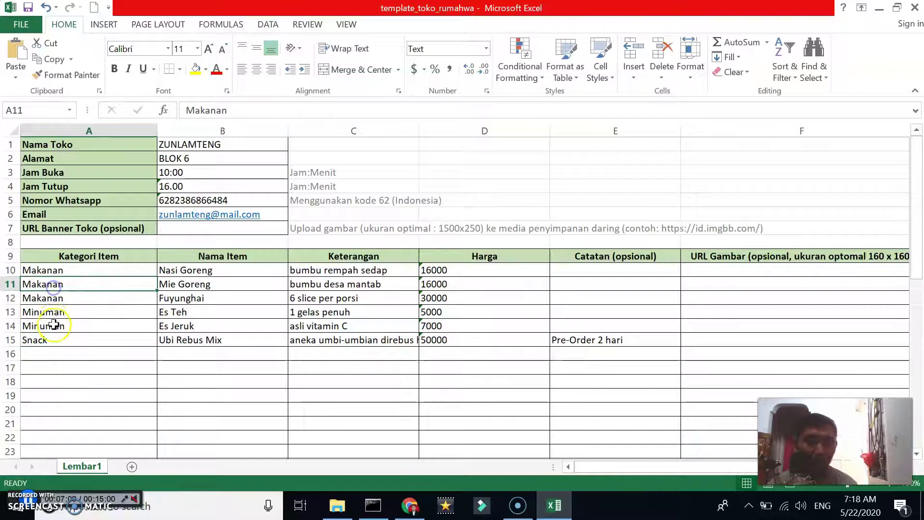
pyautogui.click(53, 325)
pyautogui.click(47, 354)
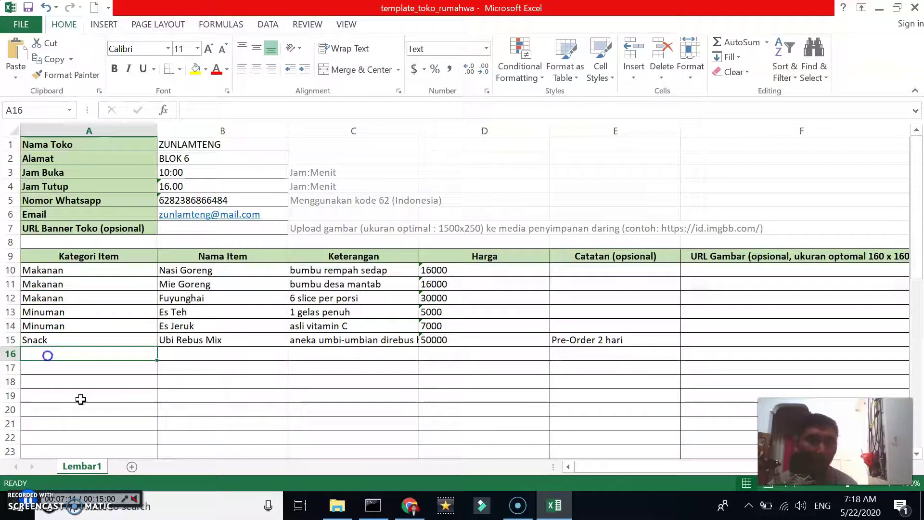
# Enter the category Otomotif in cell A16
pyautogui.write('mobil')
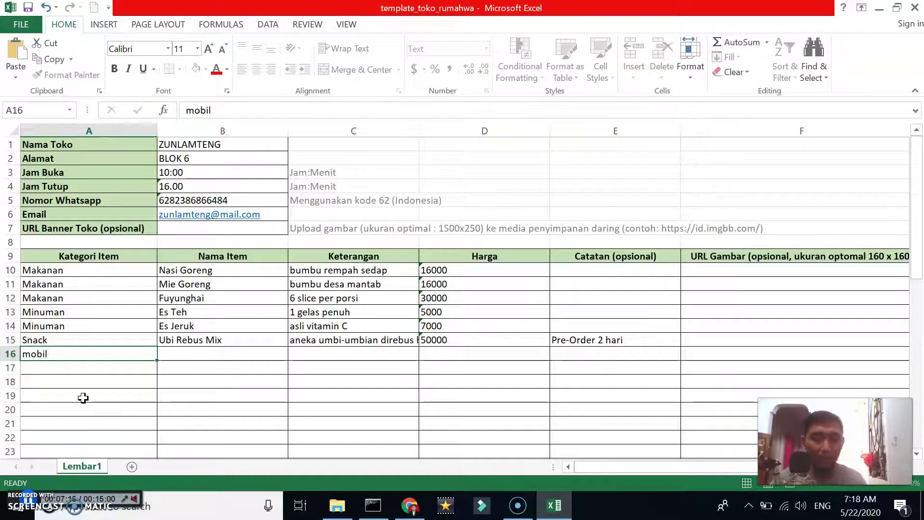
pyautogui.press('Tab')
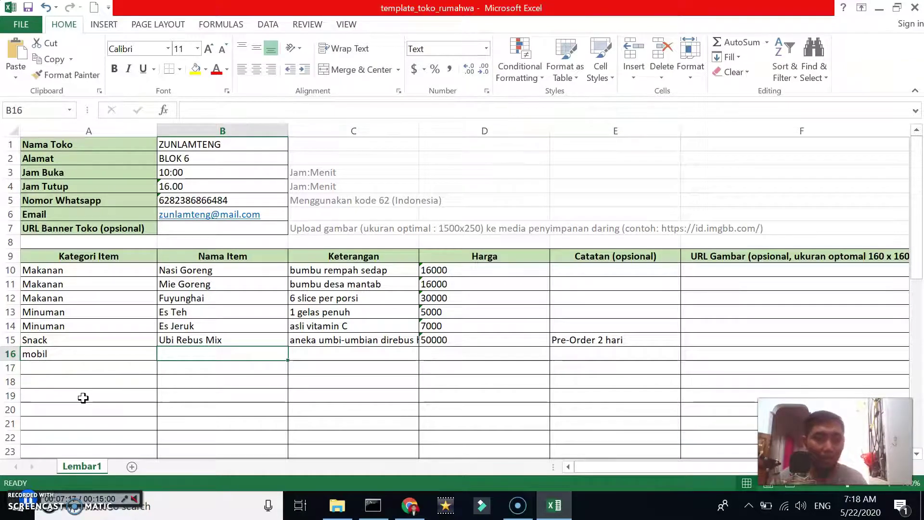
pyautogui.press('Left')
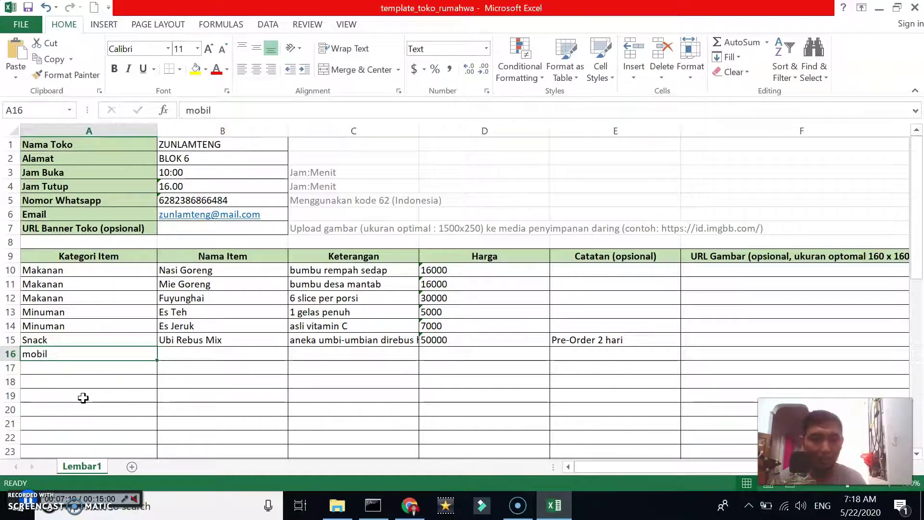
pyautogui.write('OTOMOTIF')
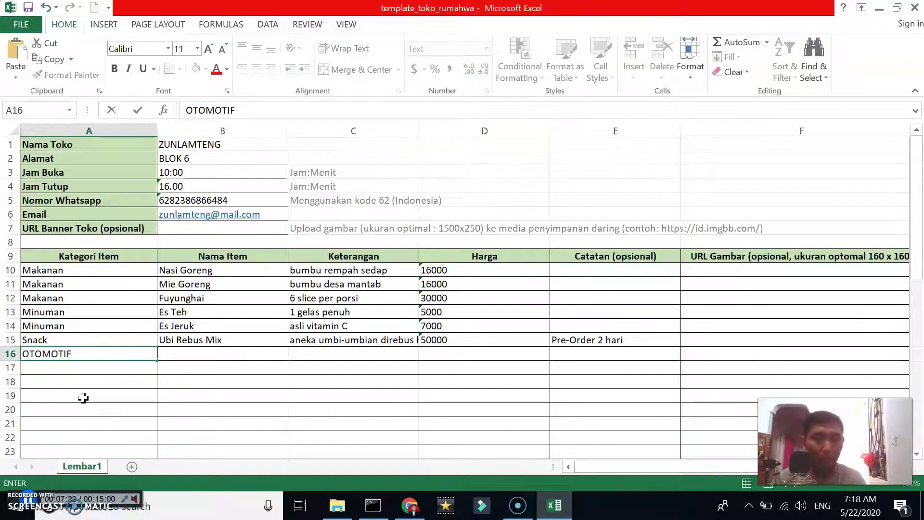
pyautogui.press('BackSpace')
pyautogui.press('BackSpace')
pyautogui.press('BackSpace')
pyautogui.press('BackSpace')
pyautogui.press('BackSpace')
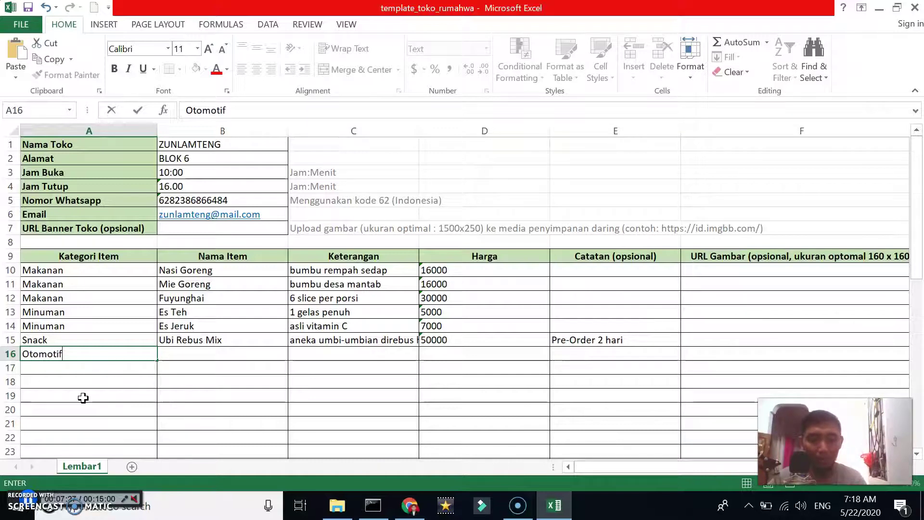
pyautogui.press('Tab')
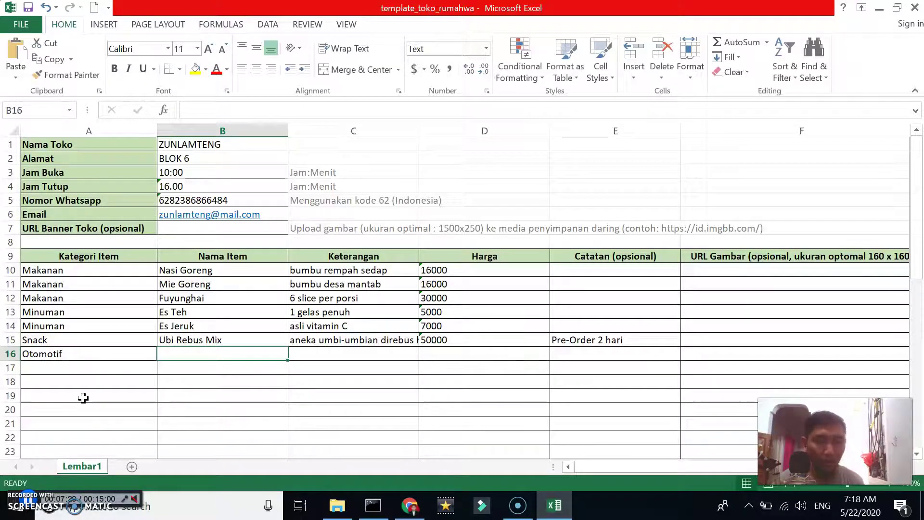
# Fill in Karimun Kotak, description 'MOBIL TUA BANGKA 200km, irit', price 70000000 and a short note
pyautogui.write('K')
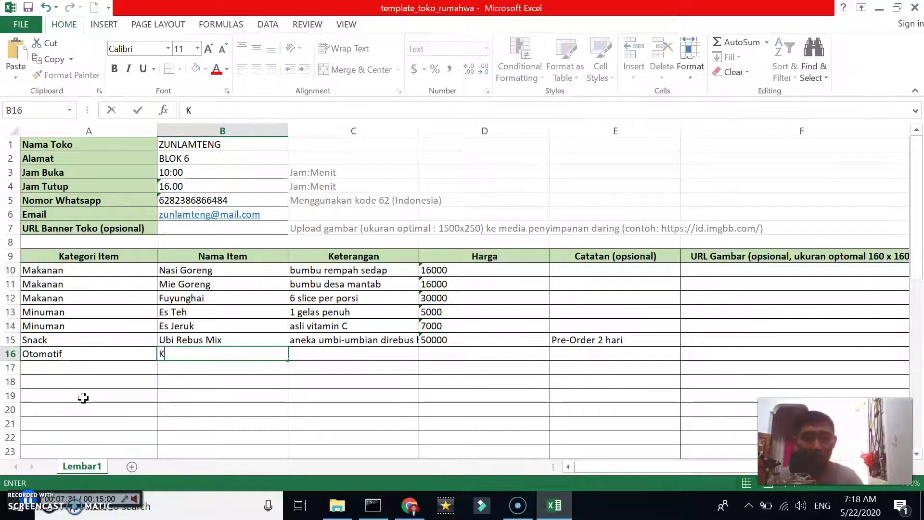
pyautogui.write('arimun Kotak')
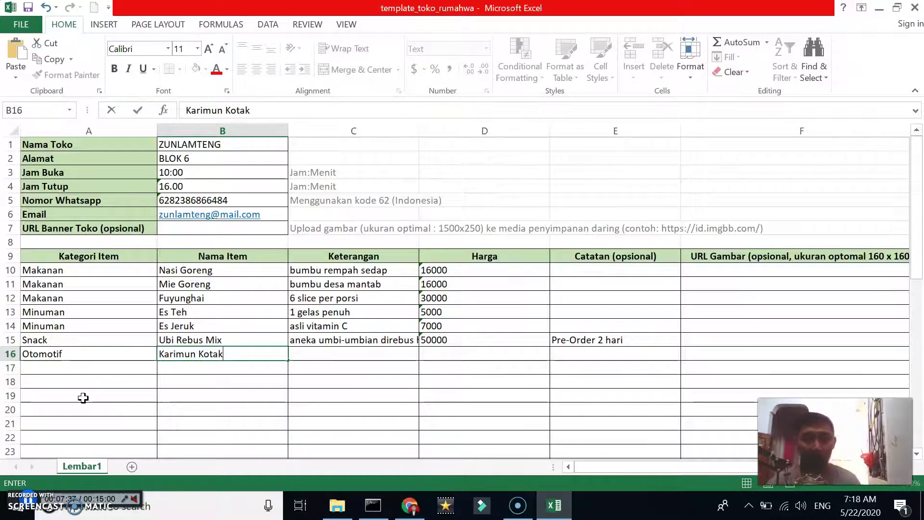
pyautogui.press('Tab')
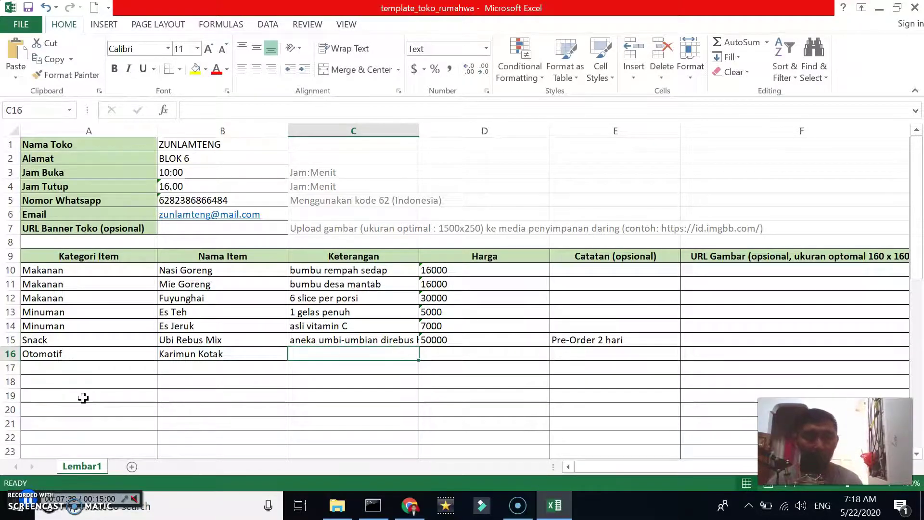
pyautogui.write('M')
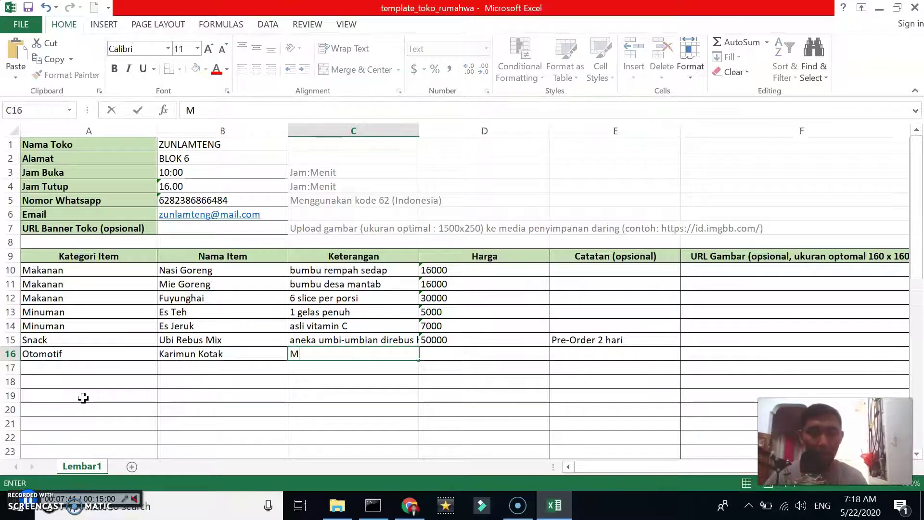
pyautogui.write('OBIL TUA BANGKA 20')
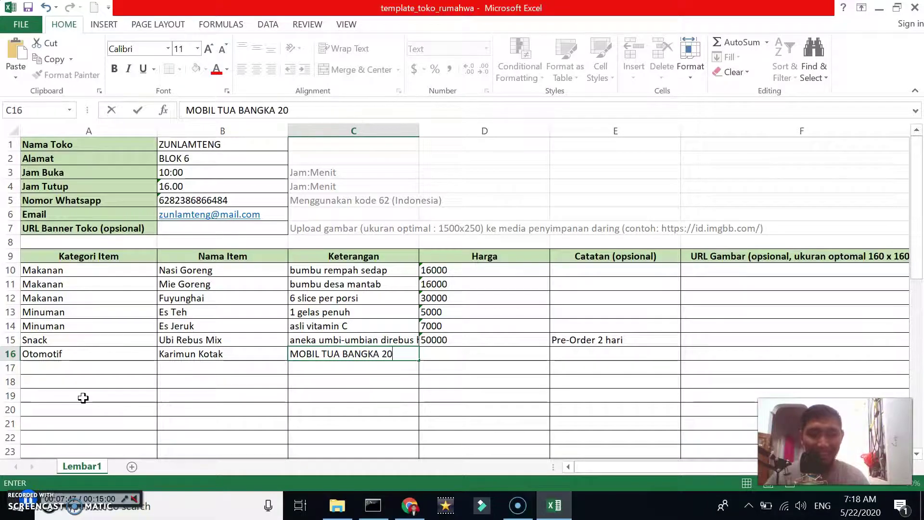
pyautogui.write('0km')
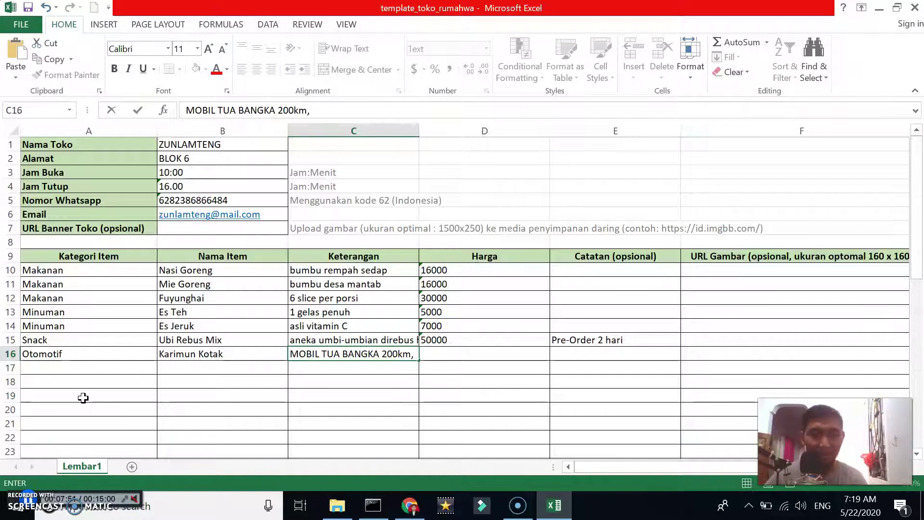
pyautogui.write(', irit')
pyautogui.press('Tab')
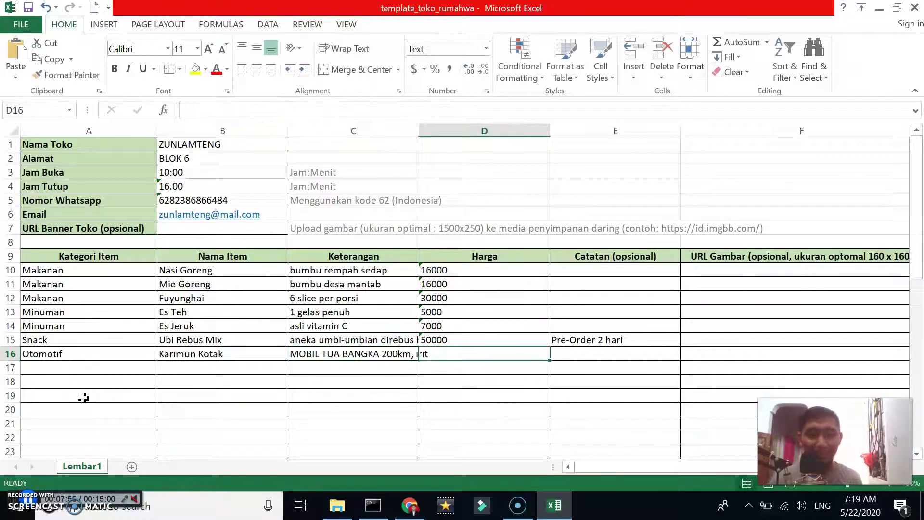
pyautogui.write('70000000')
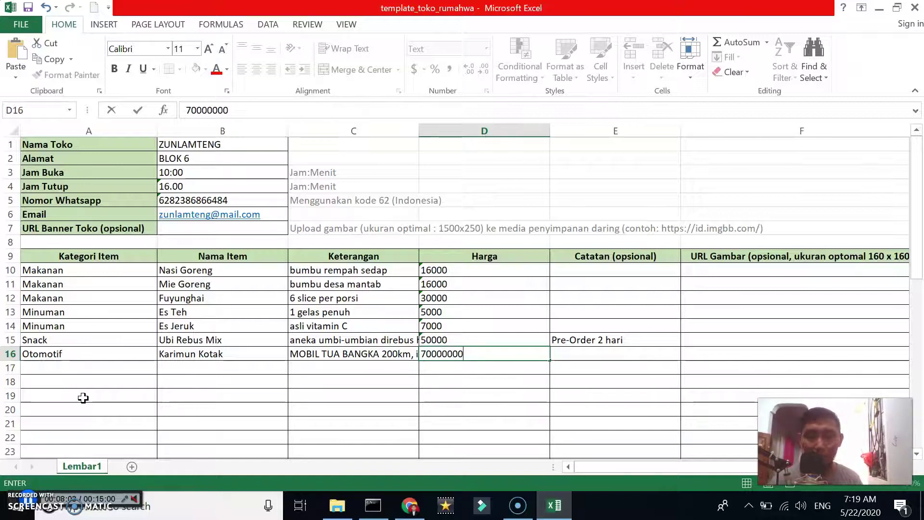
pyautogui.press('Tab')
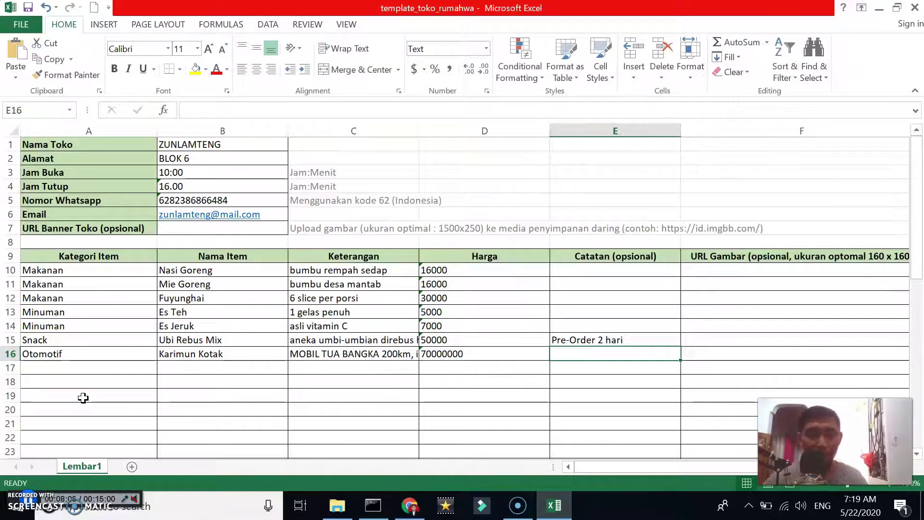
pyautogui.write('banya')
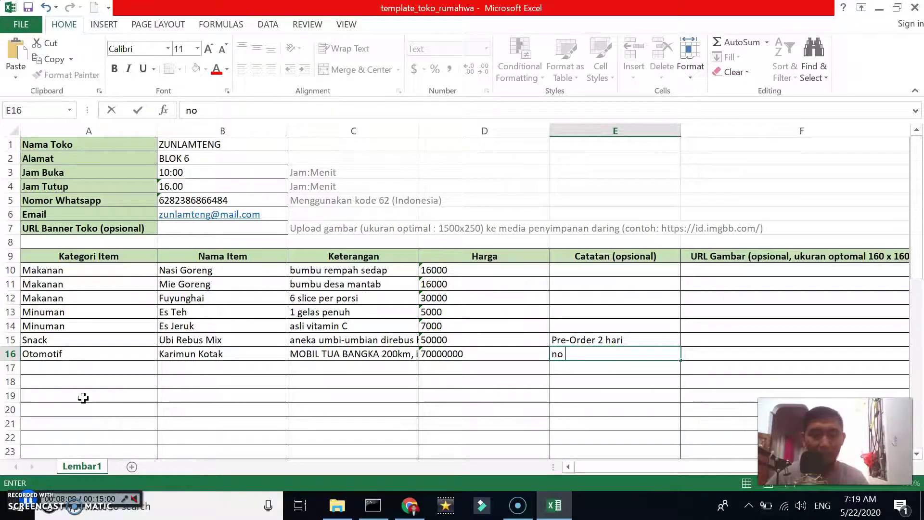
pyautogui.press('Tab')
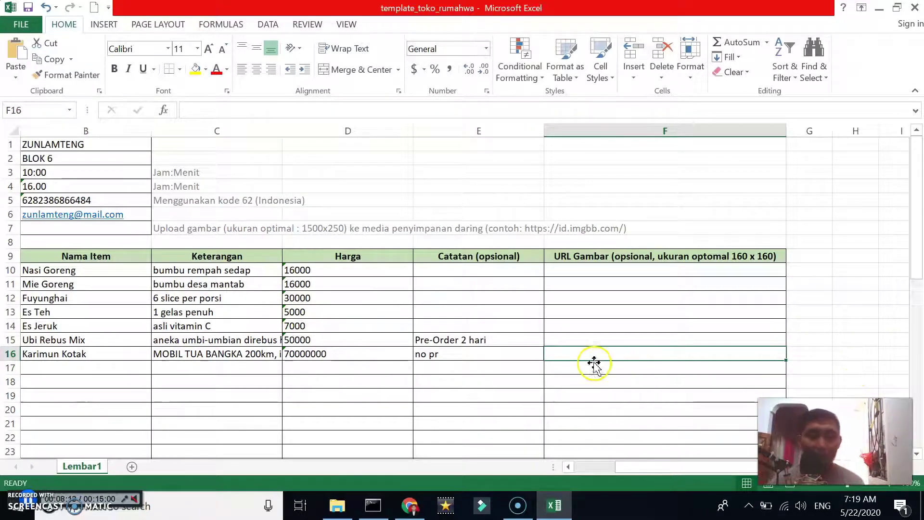
# Back in Chrome, leave the Google sign-in page and open imgbb in a new tab
pyautogui.click(411, 504)
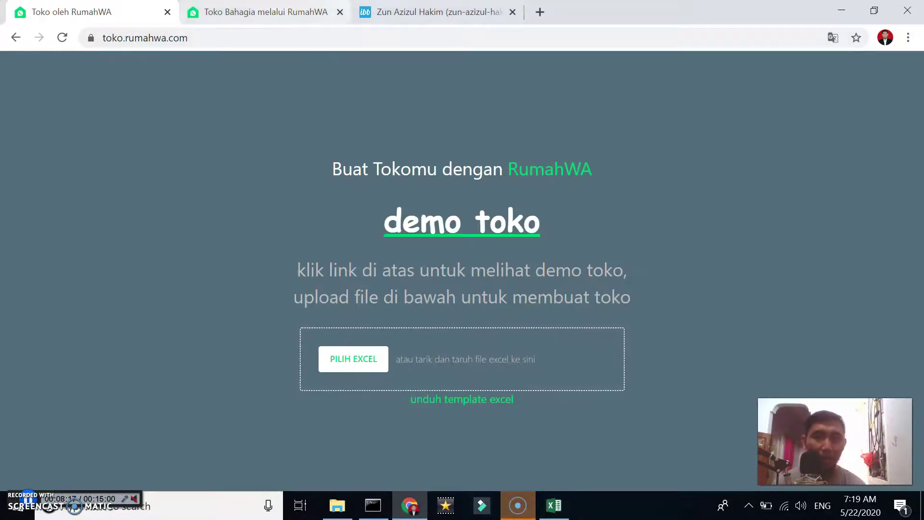
pyautogui.click(428, 12)
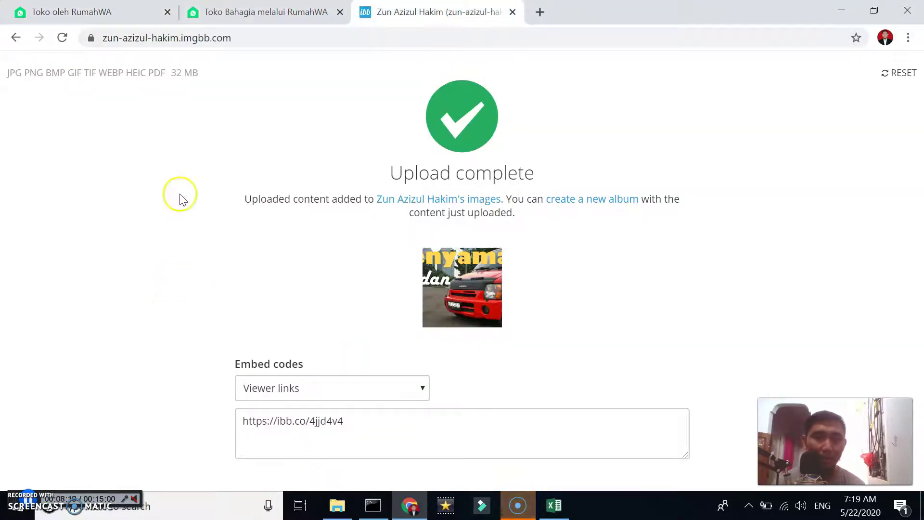
pyautogui.click(16, 38)
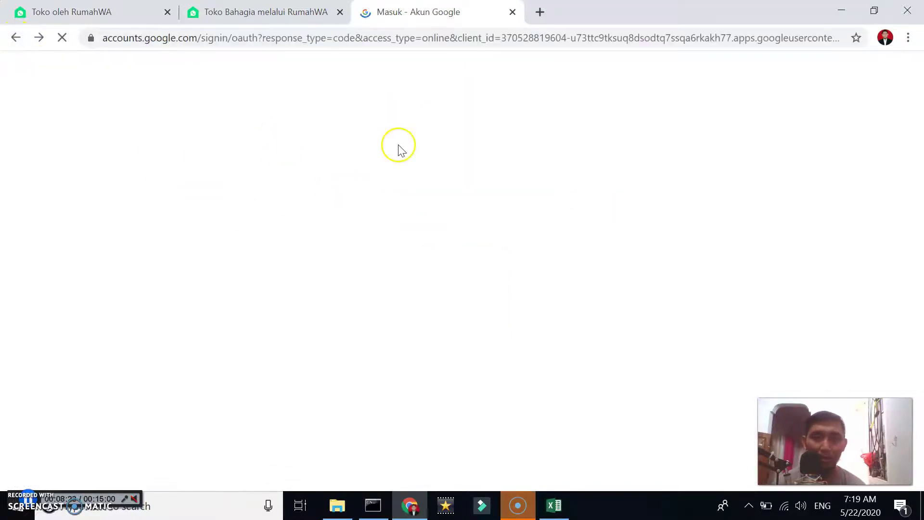
pyautogui.click(12, 36)
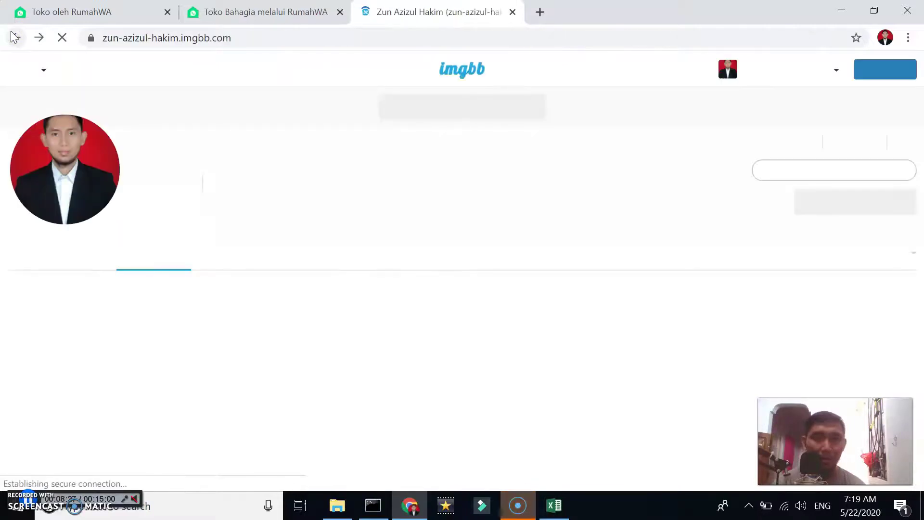
pyautogui.click(540, 12)
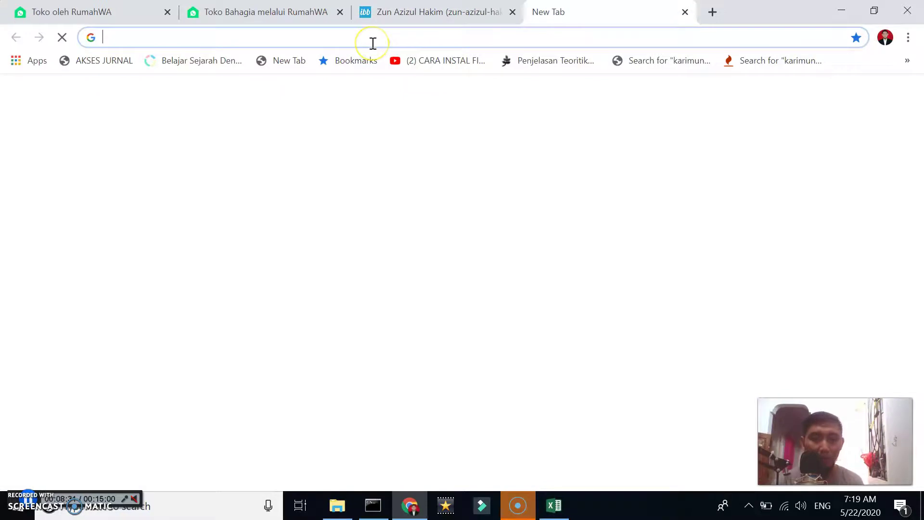
pyautogui.write('imgbb.com')
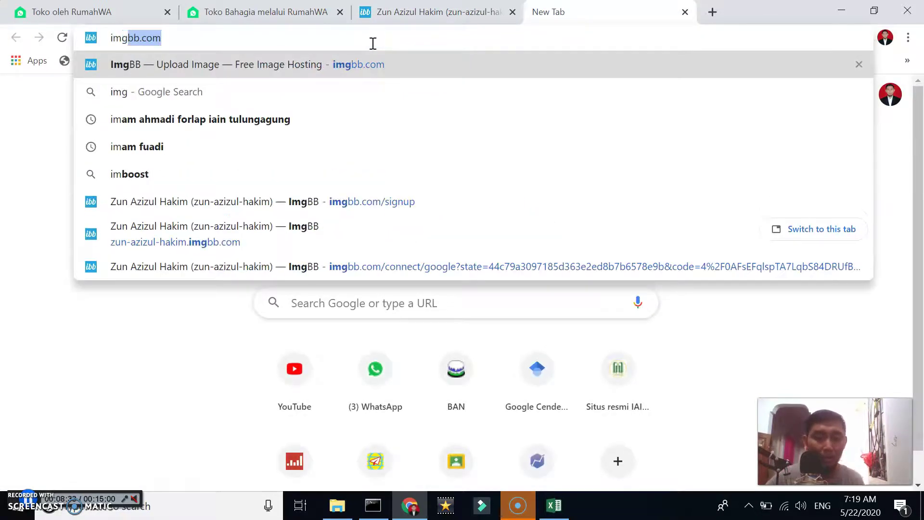
pyautogui.press('Return')
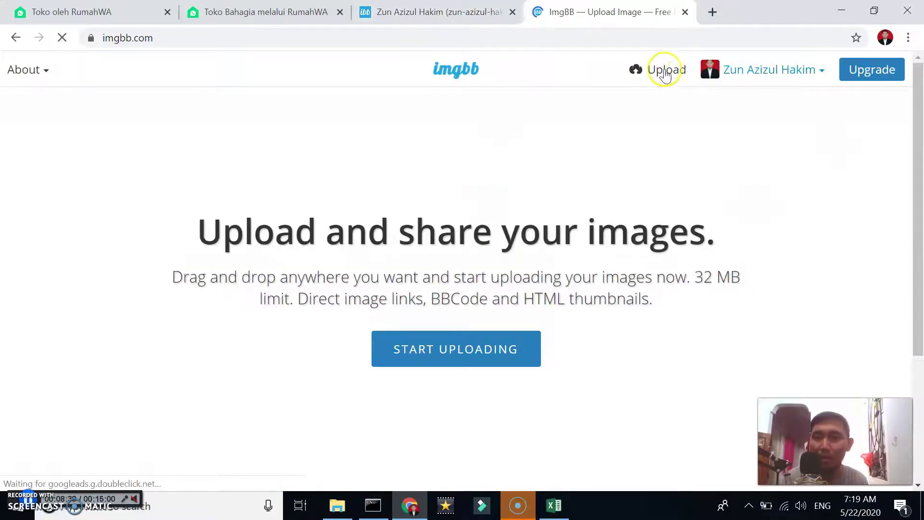
# Go to the account's Albums page from the user menu and bring up the upload panel
pyautogui.click(783, 77)
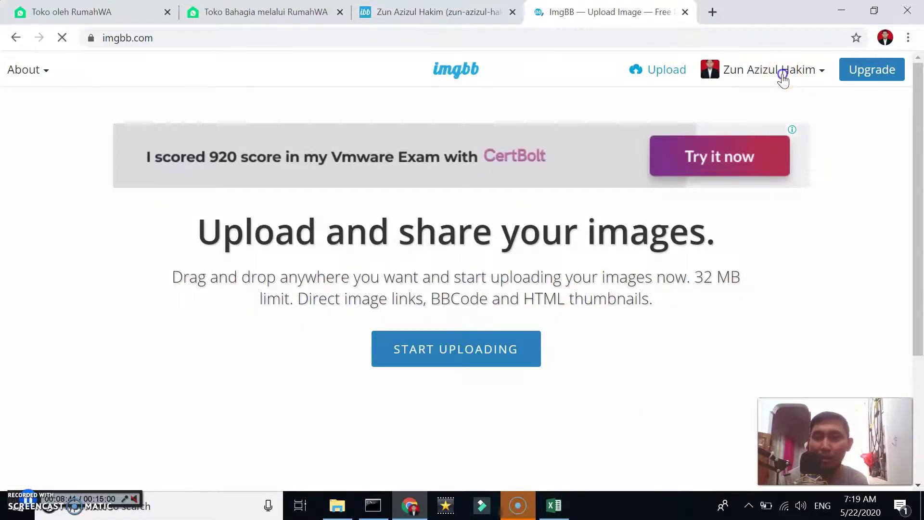
pyautogui.click(820, 70)
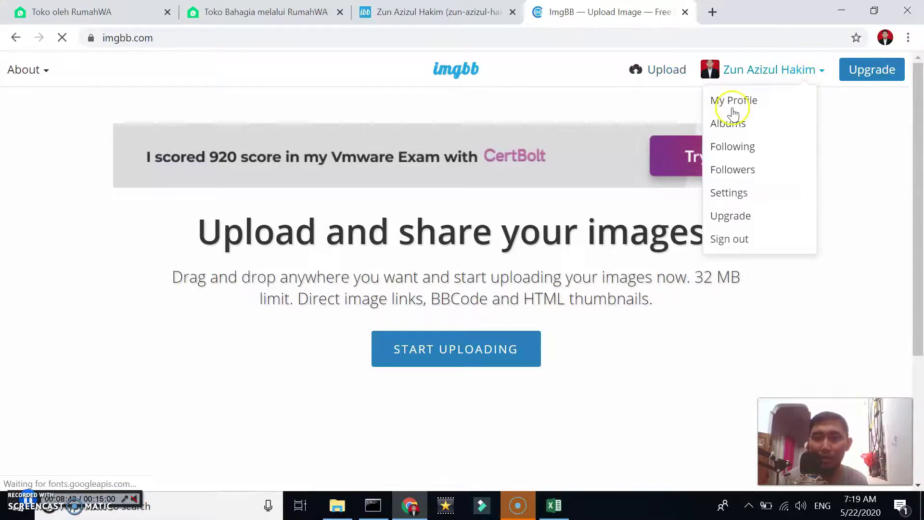
pyautogui.click(729, 126)
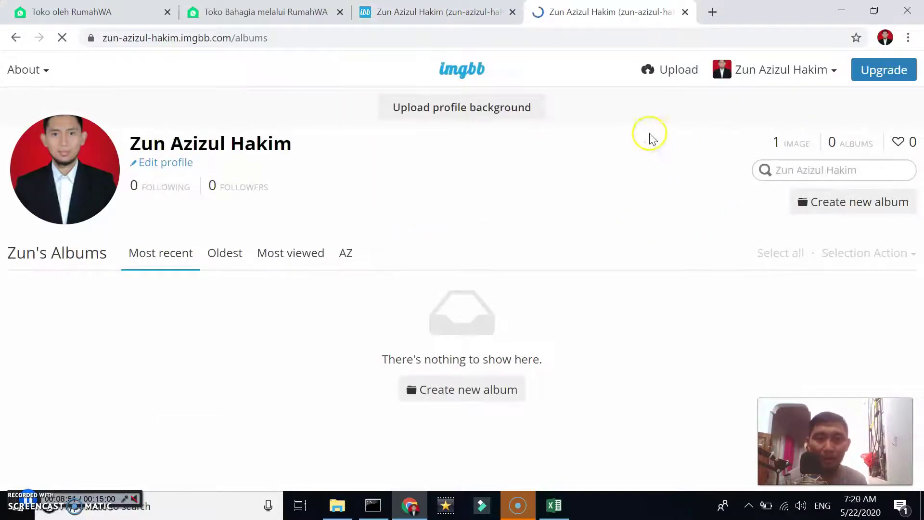
pyautogui.click(663, 73)
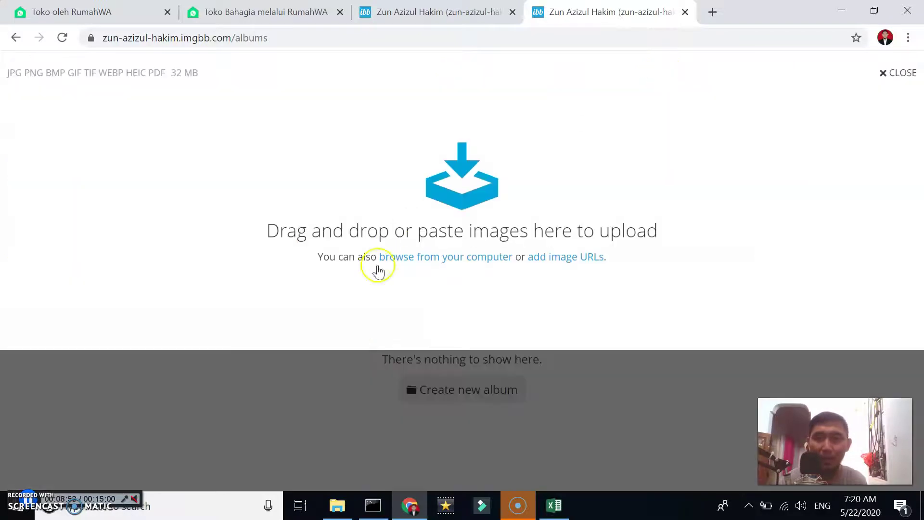
# Drag 20-Modifikasi-Karimun-Wagon-R-Kotak-dan-Estilo-2 from the Thumbnail clickbait folder onto the ImgBB uploader
pyautogui.moveTo(336, 509)
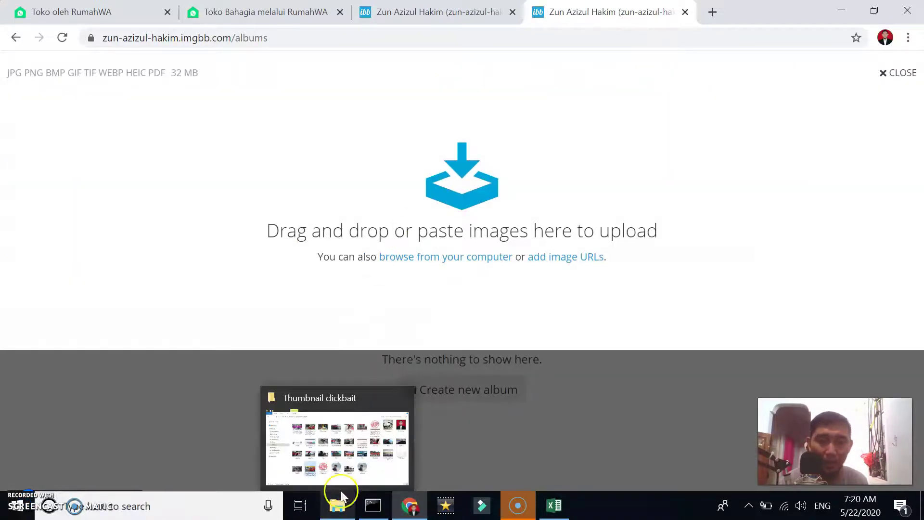
pyautogui.click(378, 405)
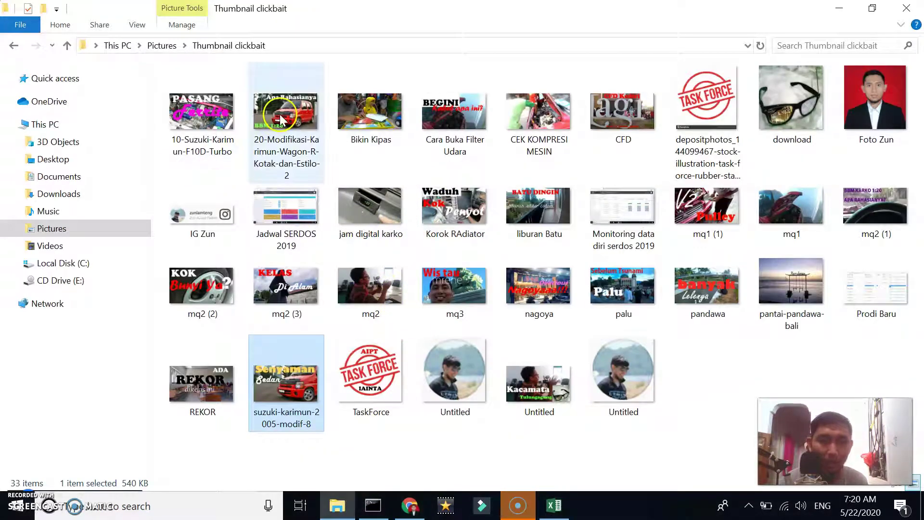
pyautogui.moveTo(299, 119); pyautogui.dragTo(448, 204)
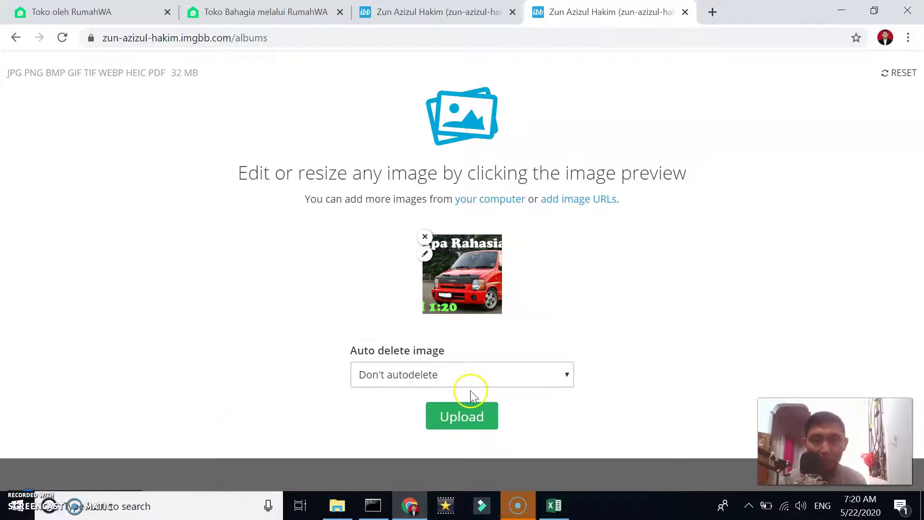
# Upload the queued Karimun picture with auto-delete set to Don't autodelete
pyautogui.click(480, 375)
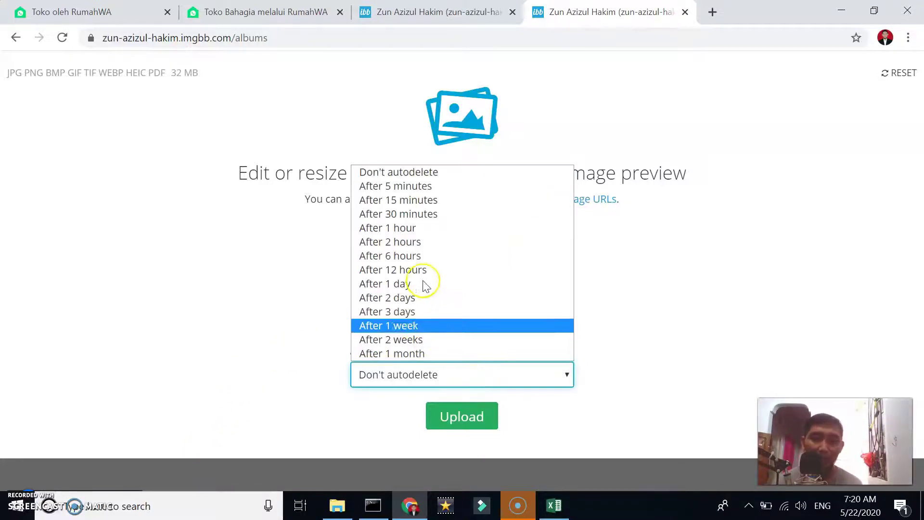
pyautogui.click(424, 172)
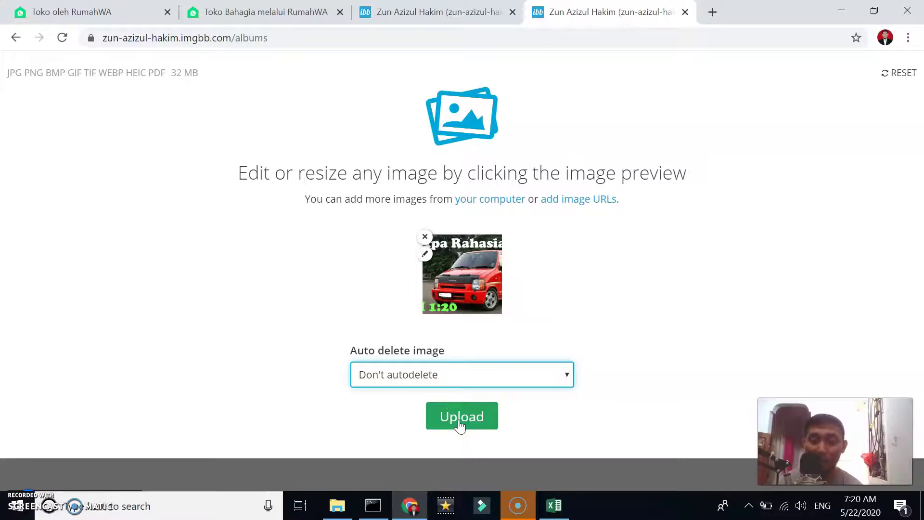
pyautogui.click(460, 425)
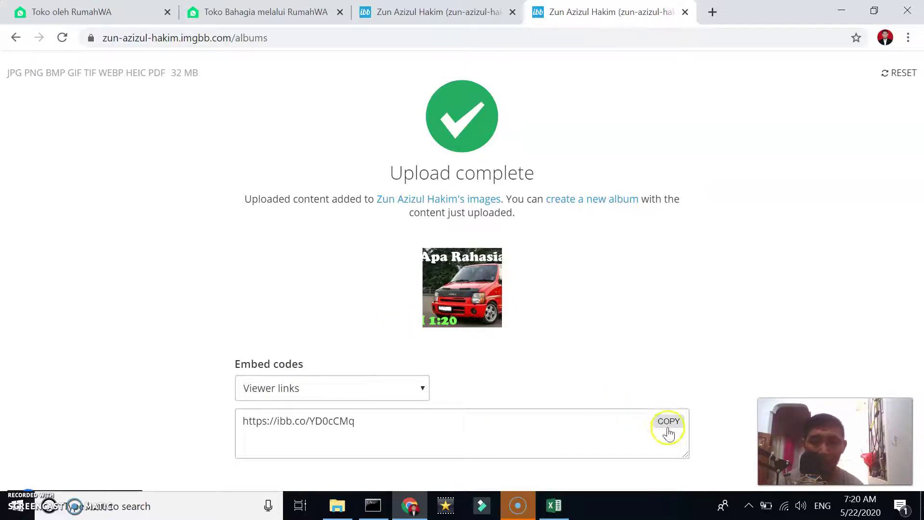
# Switch the embed codes to Direct links to show the image's direct URL
pyautogui.click(668, 422)
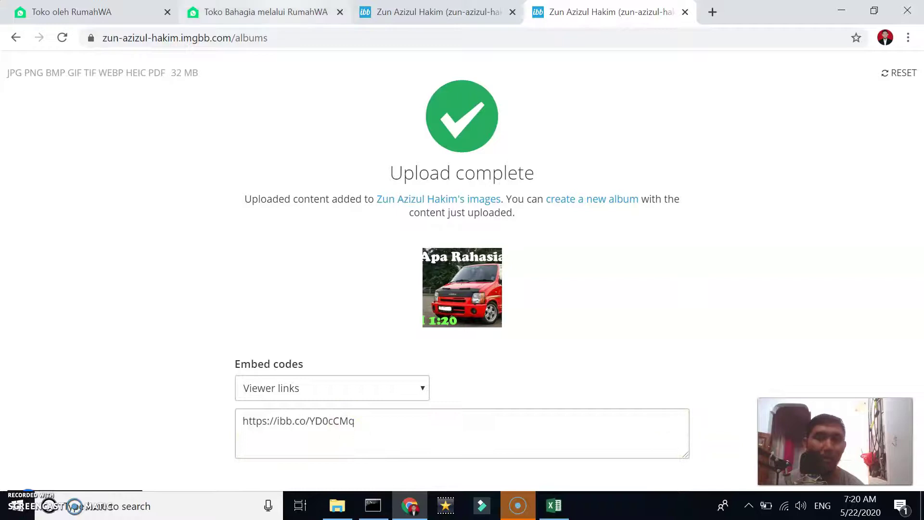
pyautogui.click(386, 387)
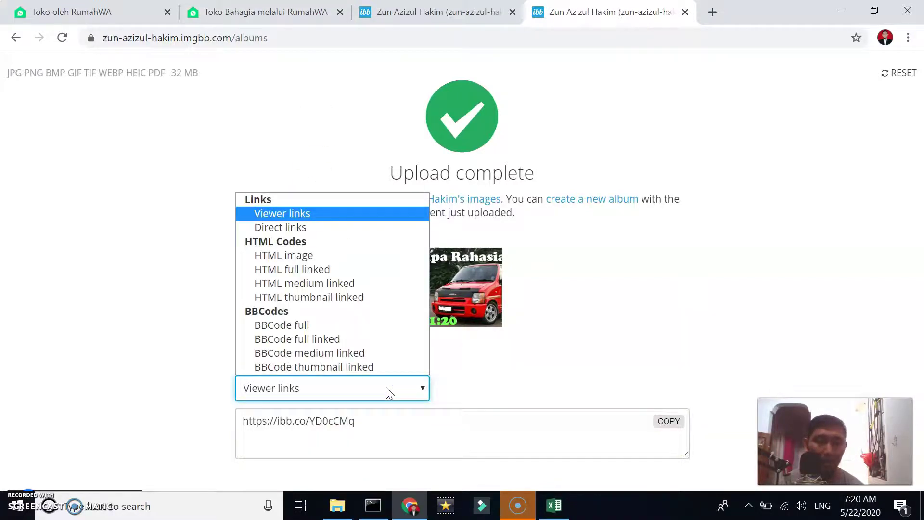
pyautogui.click(302, 226)
pyautogui.moveTo(681, 430)
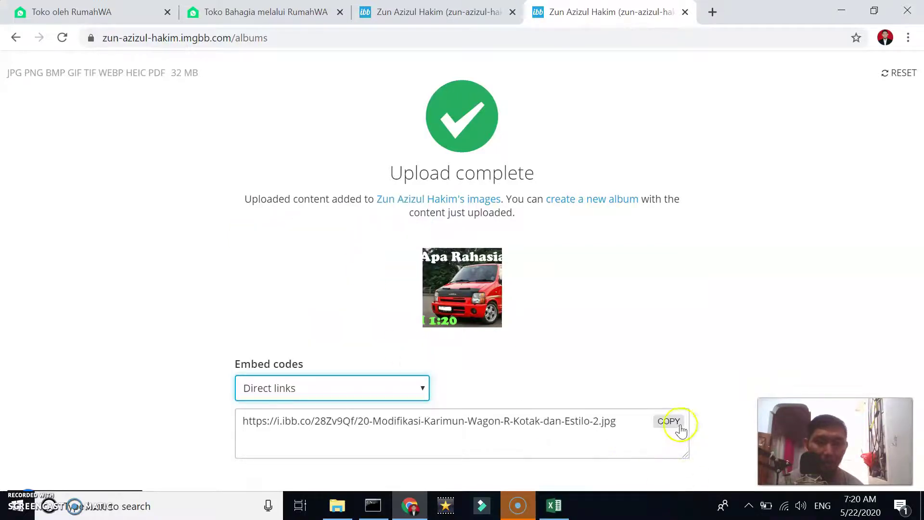